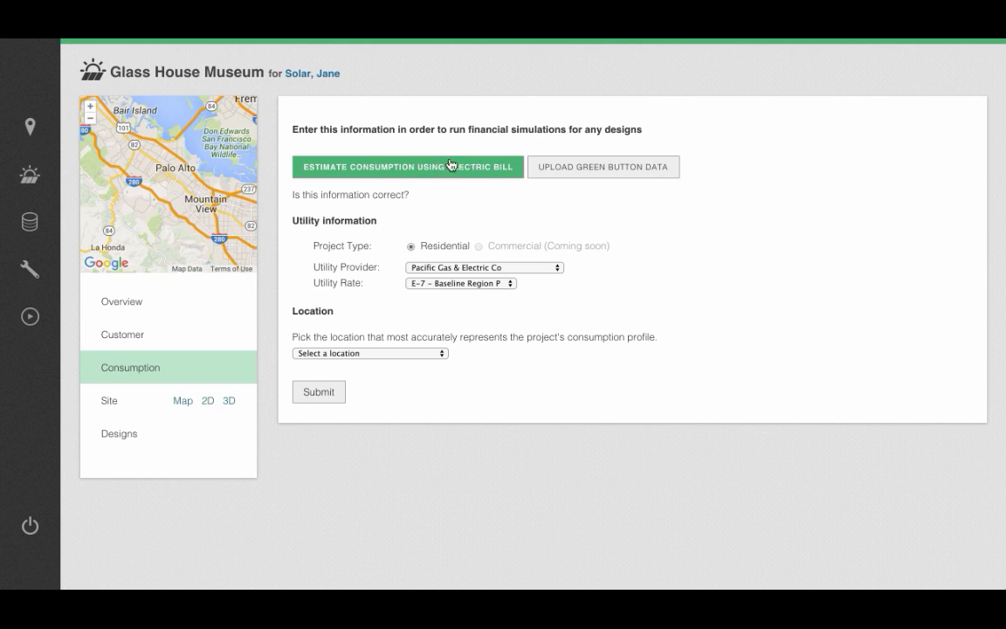
{"action": "left_click", "coordinate": [577, 166]}
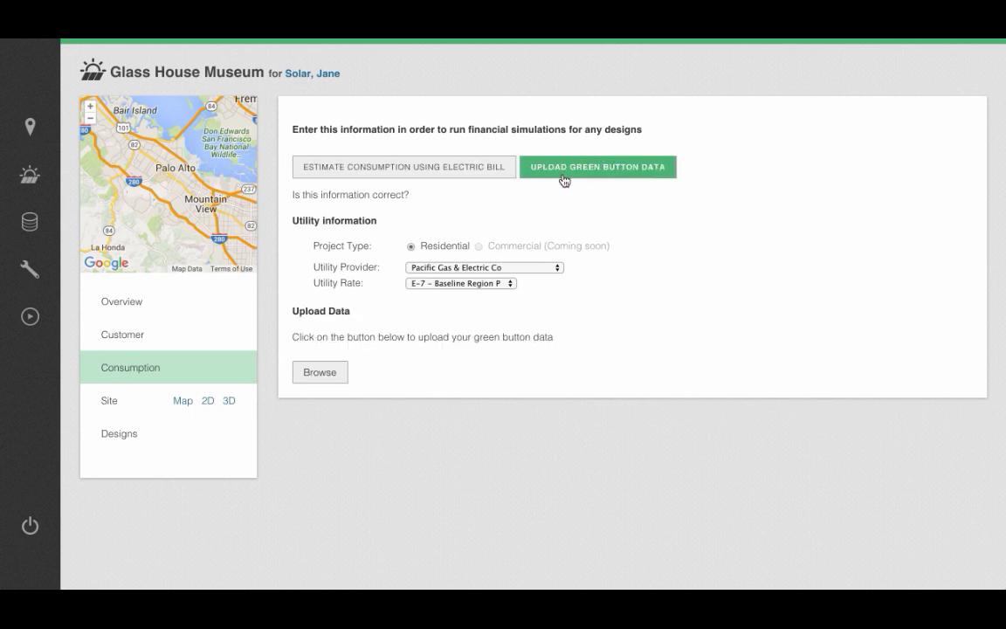
{"action": "left_click", "coordinate": [434, 170]}
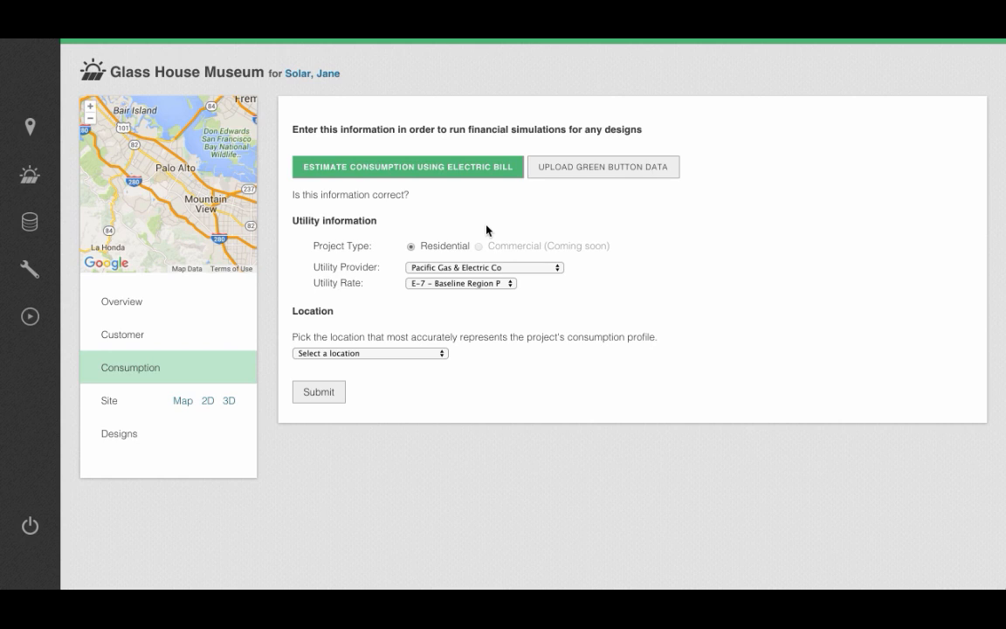
{"action": "left_click", "coordinate": [476, 271]}
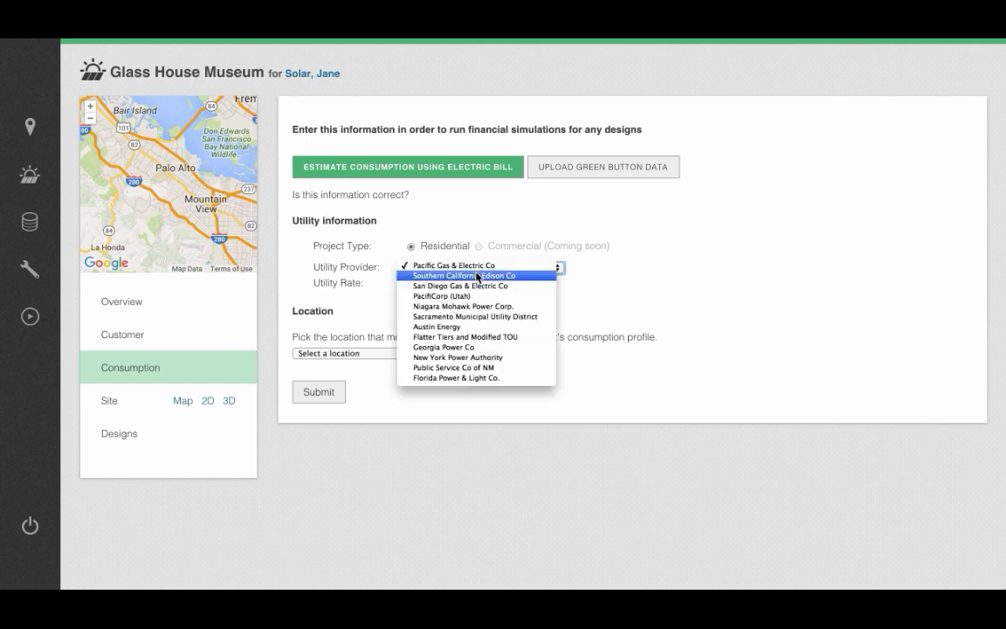
{"action": "left_click", "coordinate": [475, 276]}
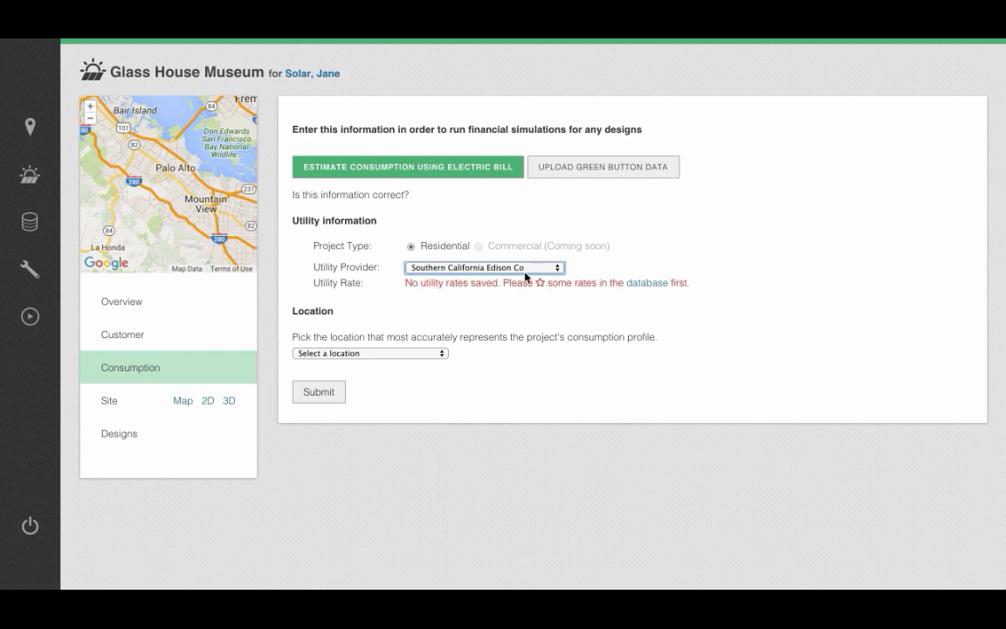
{"action": "left_click", "coordinate": [489, 267]}
{"action": "left_click", "coordinate": [501, 260]}
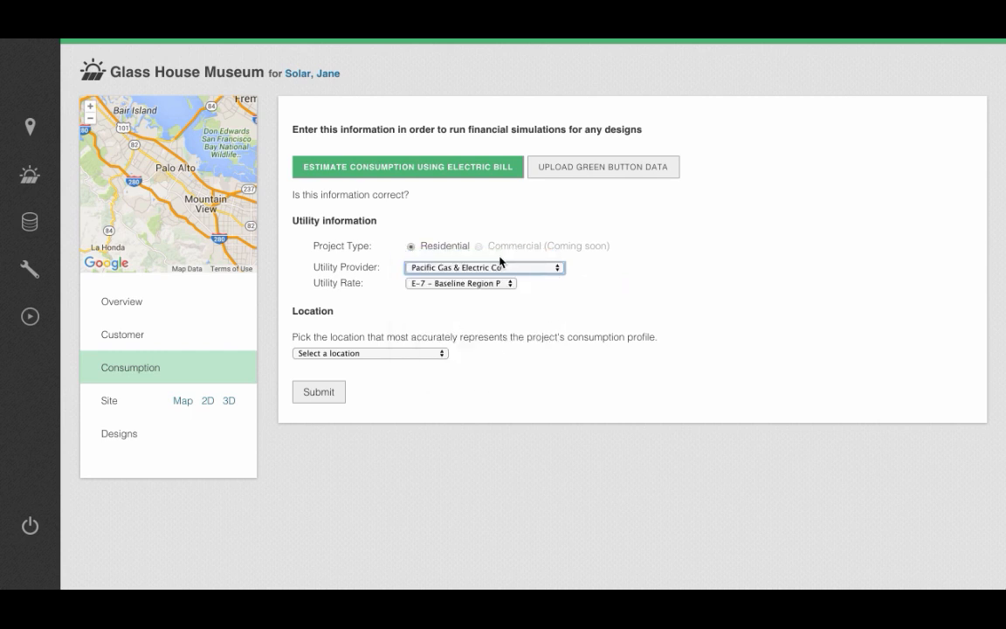
Step: Choose Mountain View Moffett Fld NAS as the location for the consumption profile and submit the utility information
{"action": "left_click", "coordinate": [370, 354]}
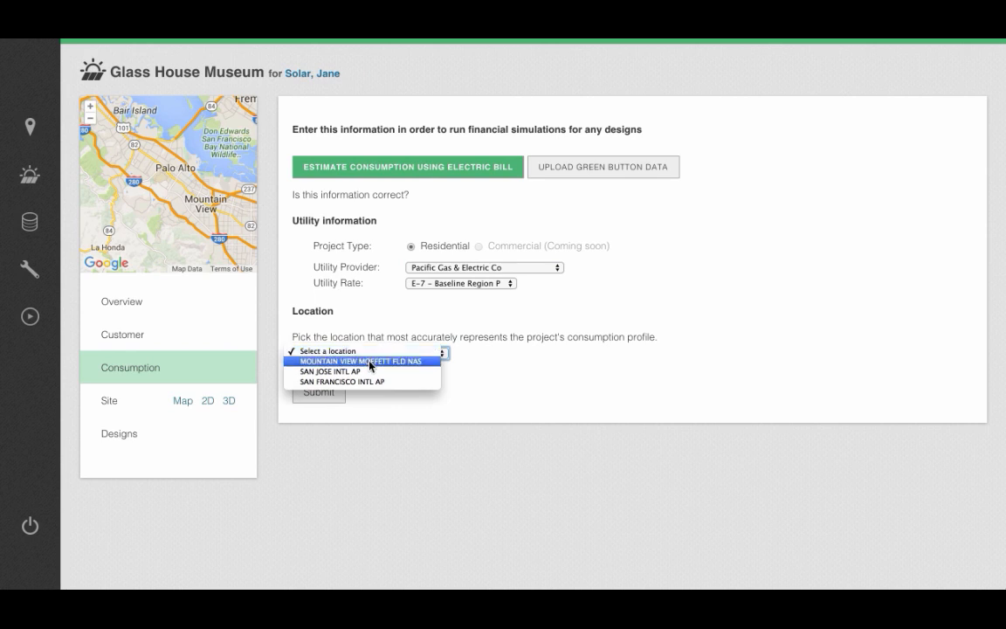
{"action": "left_click", "coordinate": [369, 361]}
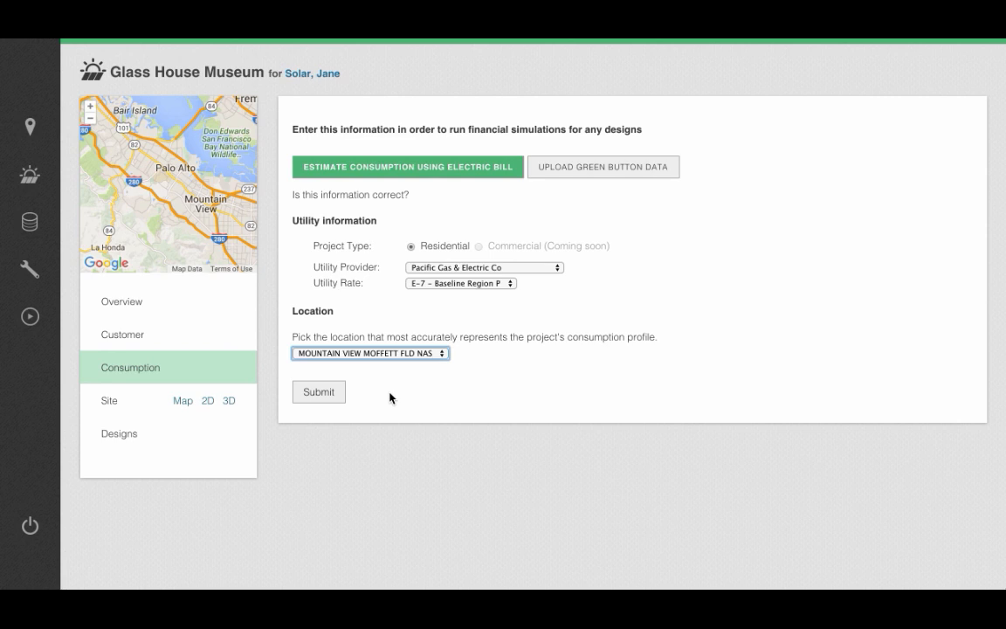
{"action": "left_click", "coordinate": [331, 394]}
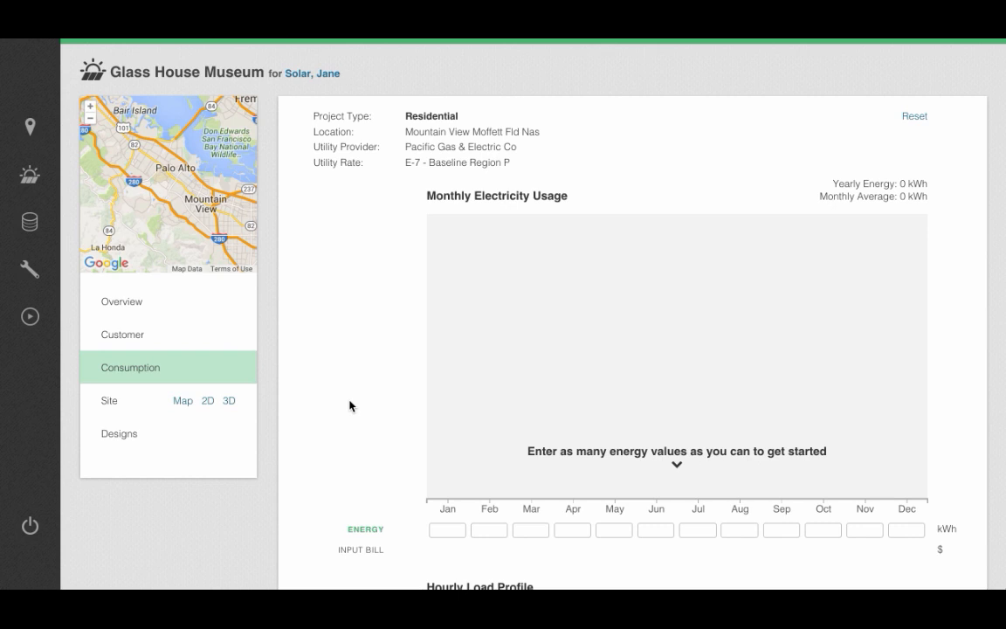
Step: Enter monthly energy use of 450 kWh for June, 645 kWh for January and 500 kWh for October
{"action": "scroll", "coordinate": [349, 405], "scroll_direction": "down", "scroll_amount": 1}
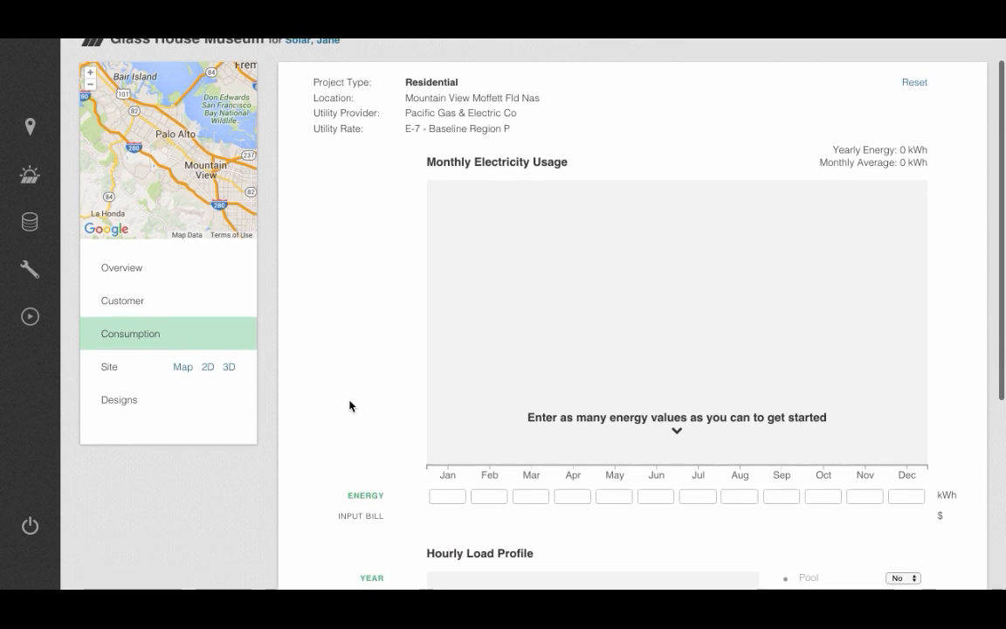
{"action": "scroll", "coordinate": [349, 405], "scroll_direction": "up", "scroll_amount": 1}
{"action": "scroll", "coordinate": [349, 405], "scroll_direction": "down", "scroll_amount": 2}
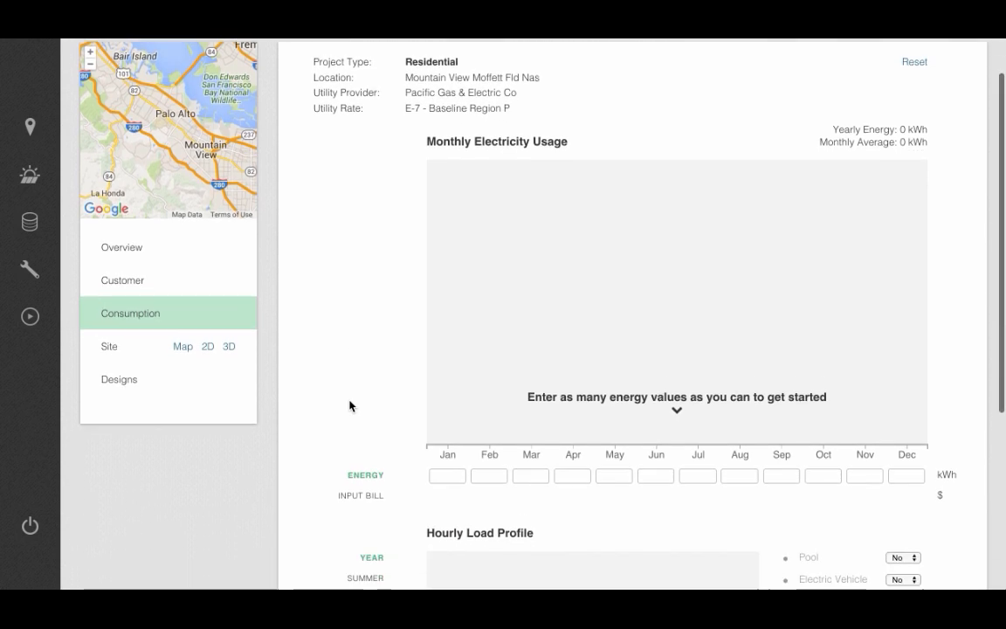
{"action": "scroll", "coordinate": [349, 405], "scroll_direction": "down", "scroll_amount": 1}
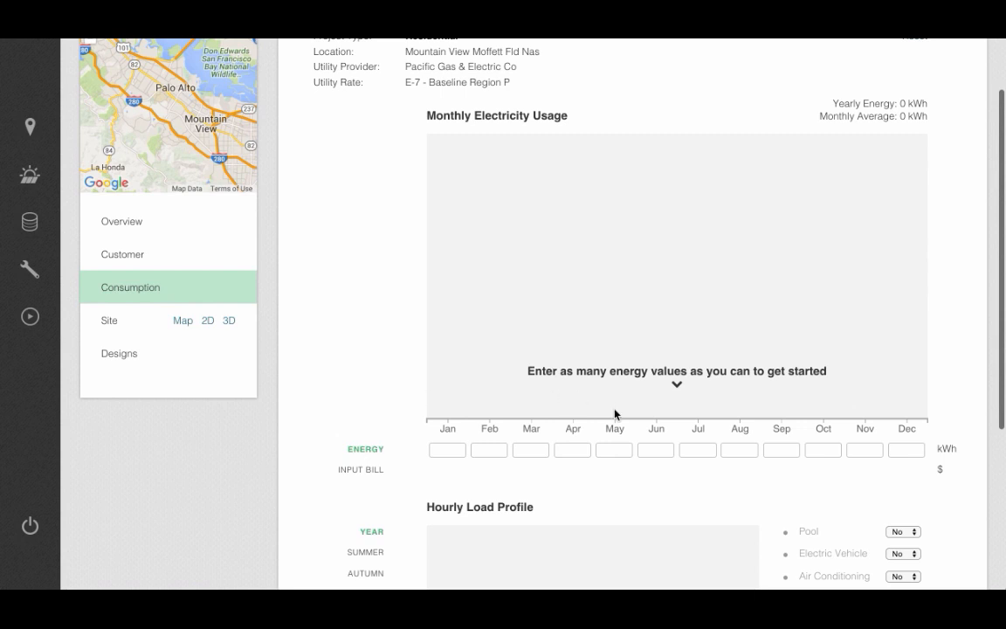
{"action": "left_click", "coordinate": [658, 452]}
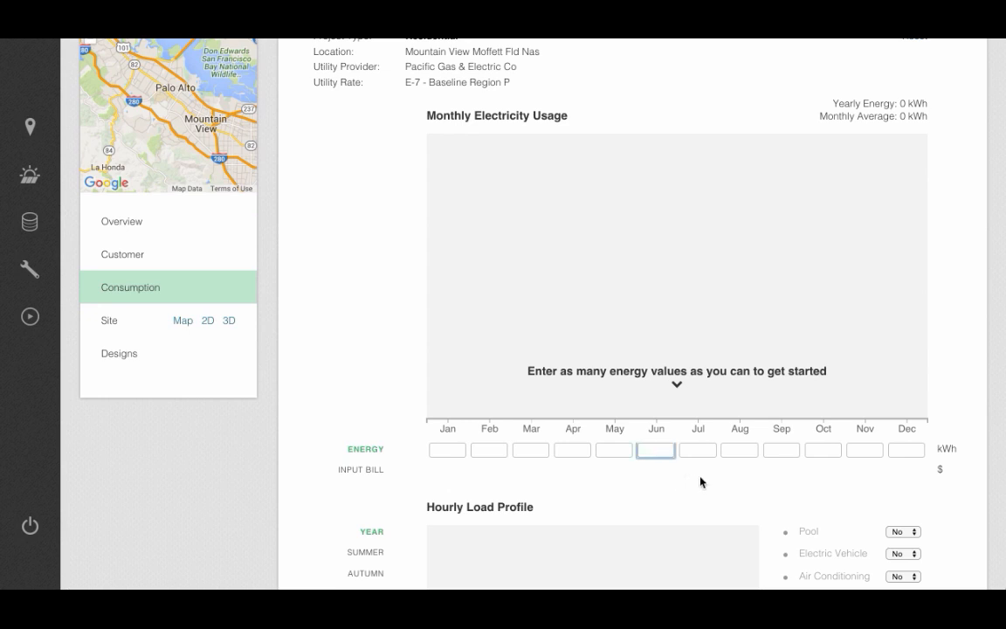
{"action": "type", "text": "450"}
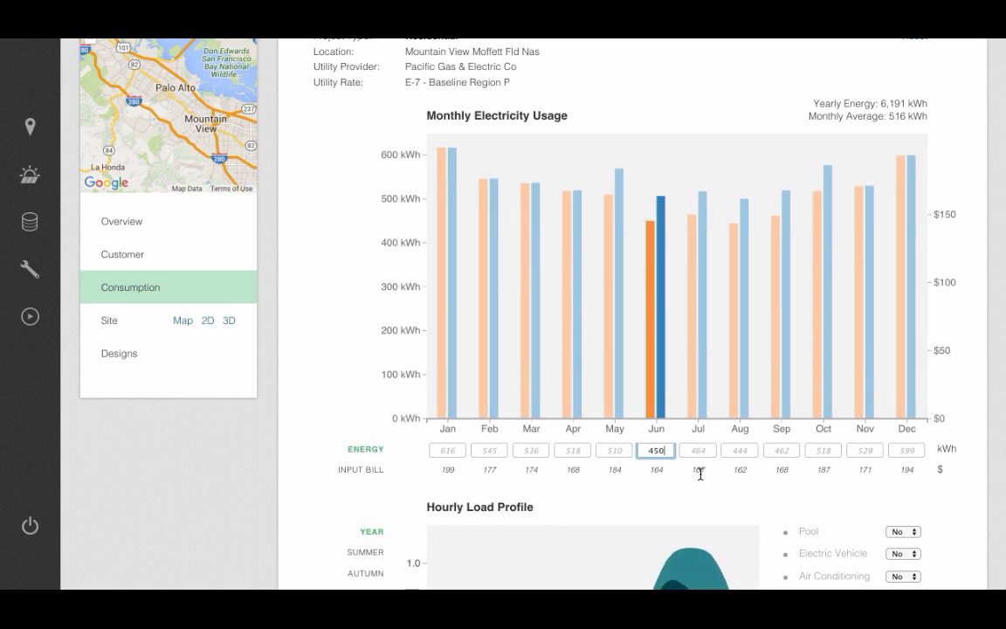
{"action": "left_click", "coordinate": [455, 450]}
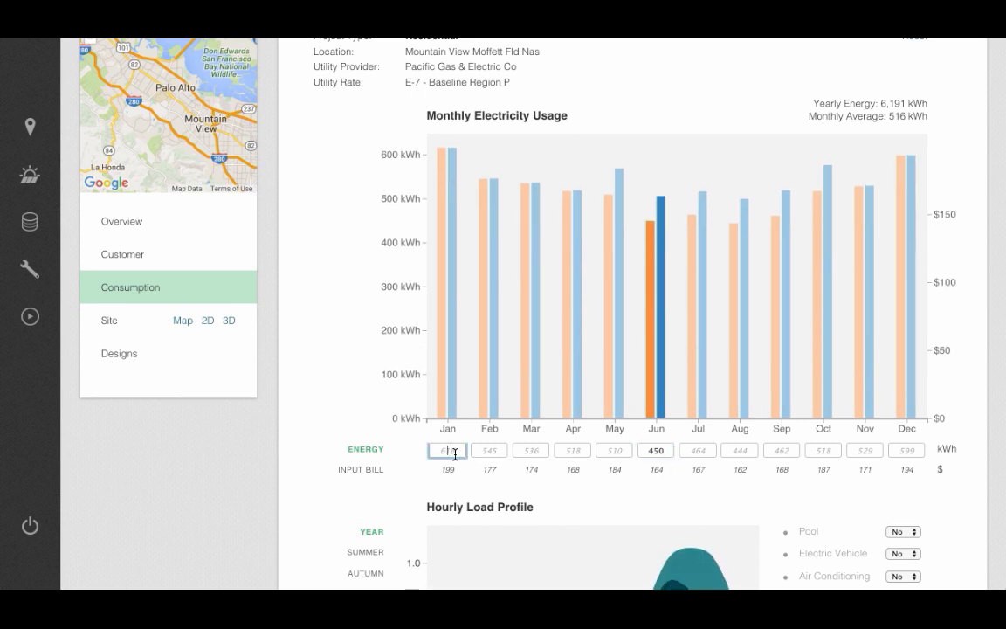
{"action": "type", "text": "645"}
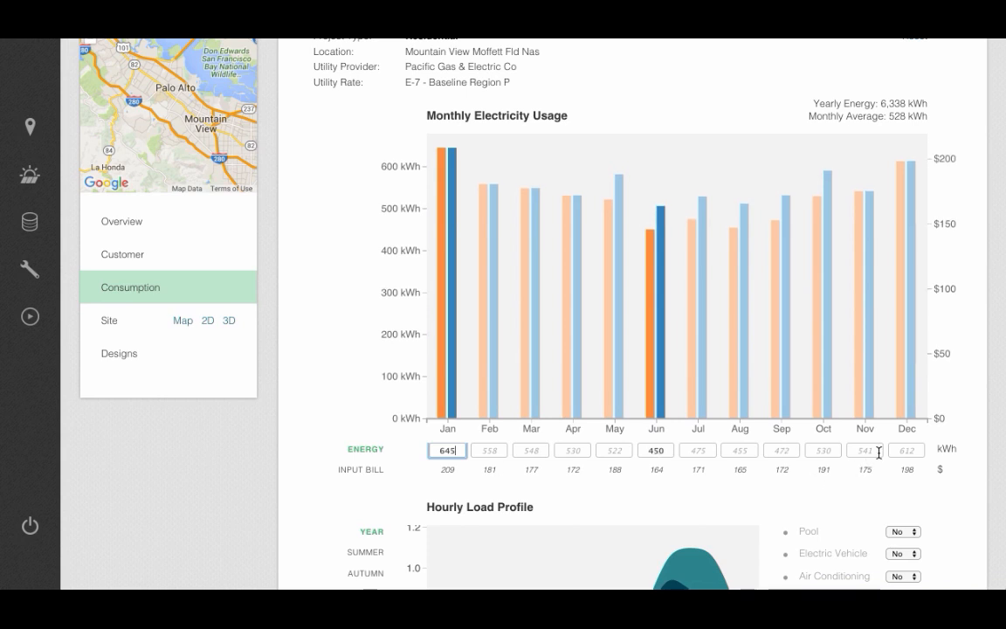
{"action": "left_click", "coordinate": [823, 451]}
{"action": "type", "text": "500"}
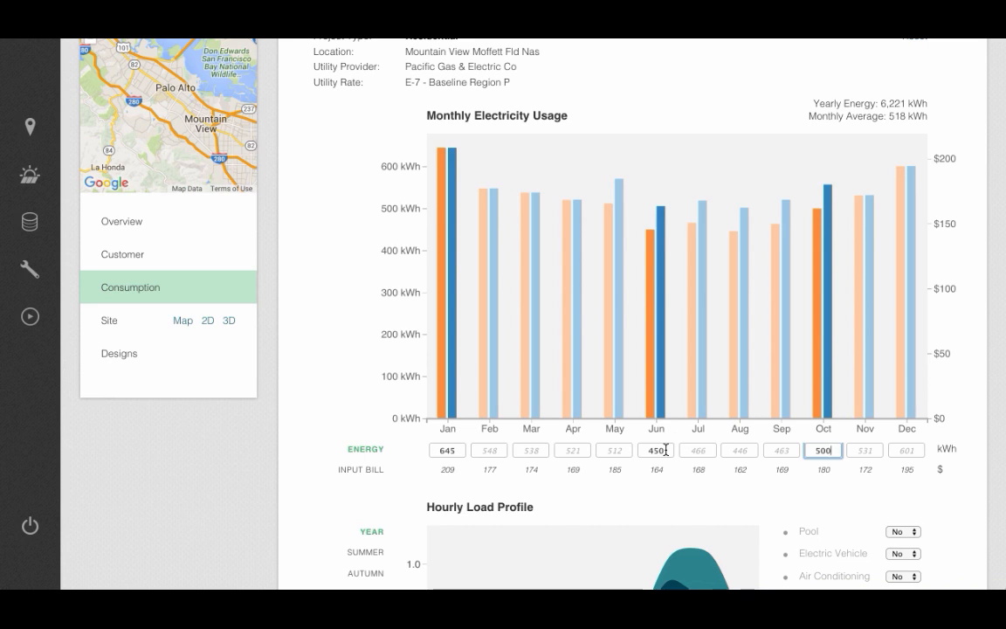
Step: Switch the monthly usage to bill amounts and enter $190 for November, $240 for February and $260 for May
{"action": "left_click", "coordinate": [354, 471]}
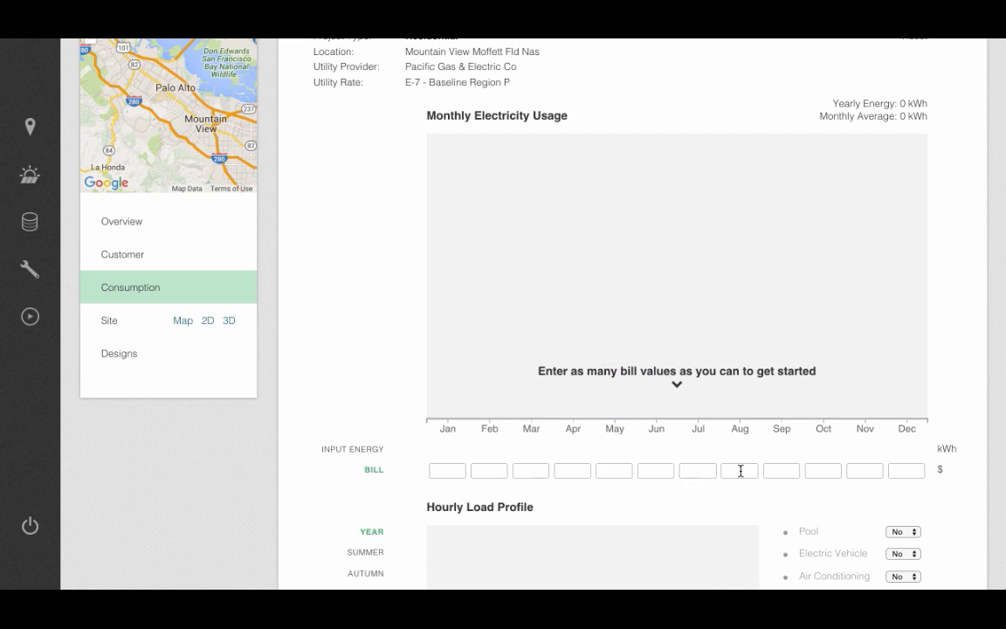
{"action": "left_click", "coordinate": [861, 472]}
{"action": "type", "text": "190"}
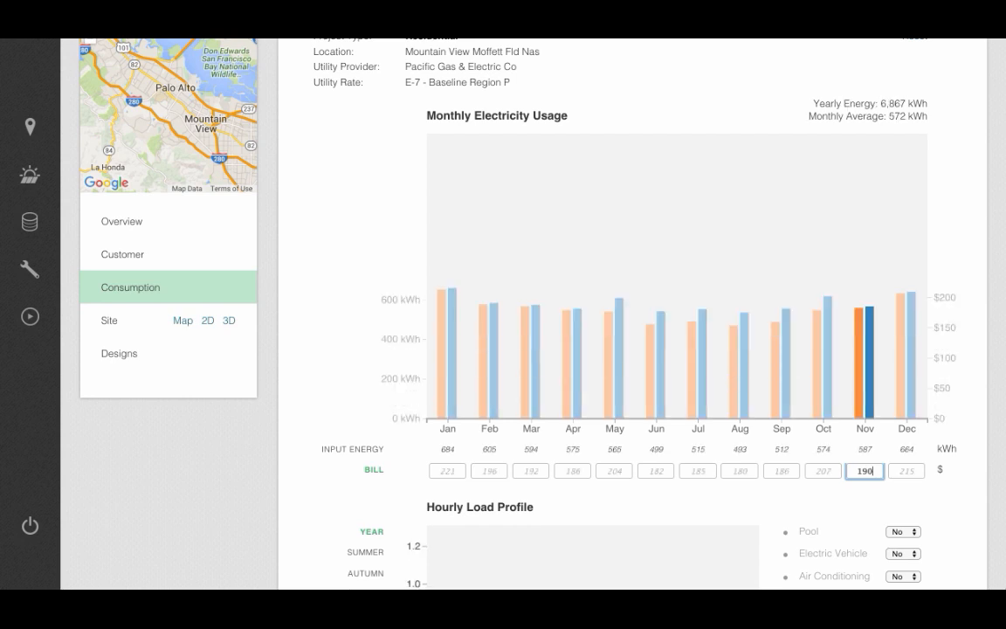
{"action": "left_click", "coordinate": [490, 472]}
{"action": "type", "text": "240"}
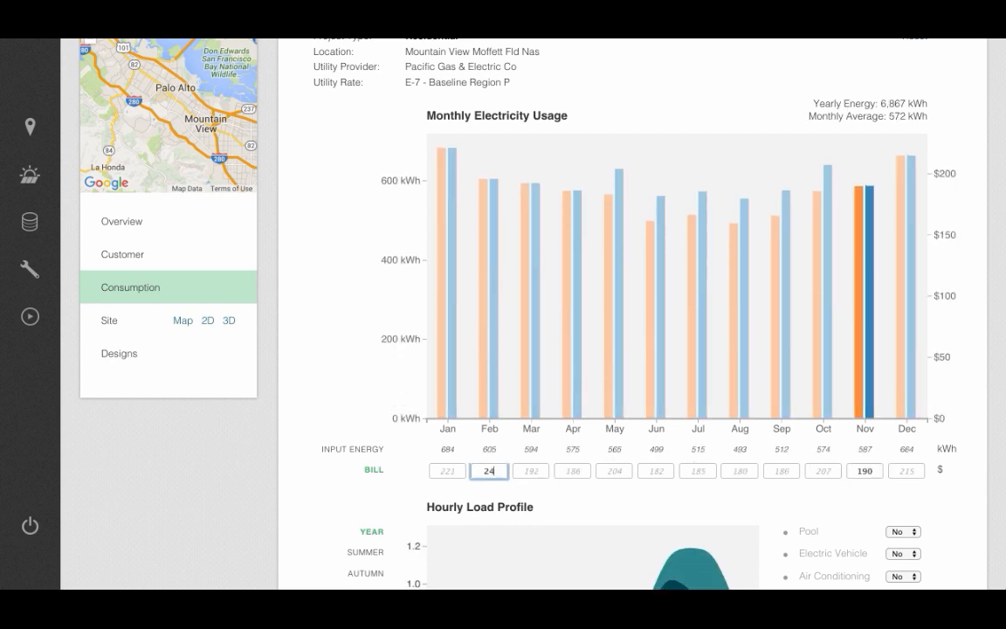
{"action": "left_click", "coordinate": [616, 472]}
{"action": "type", "text": "260"}
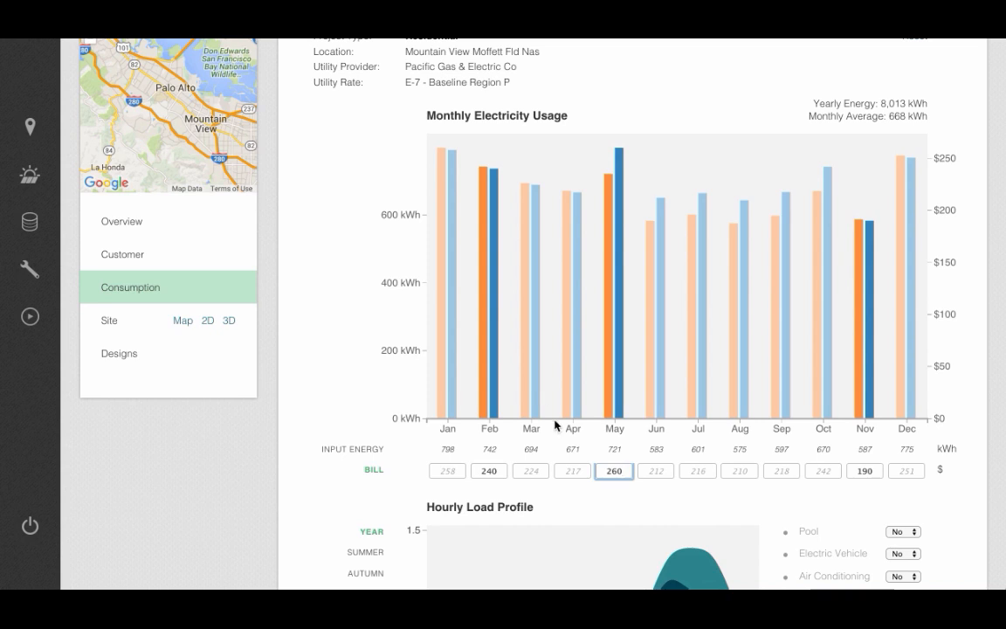
Step: Add an electric vehicle to the hourly load profile by setting its option to Yes
{"action": "scroll", "coordinate": [555, 425], "scroll_direction": "down", "scroll_amount": 3}
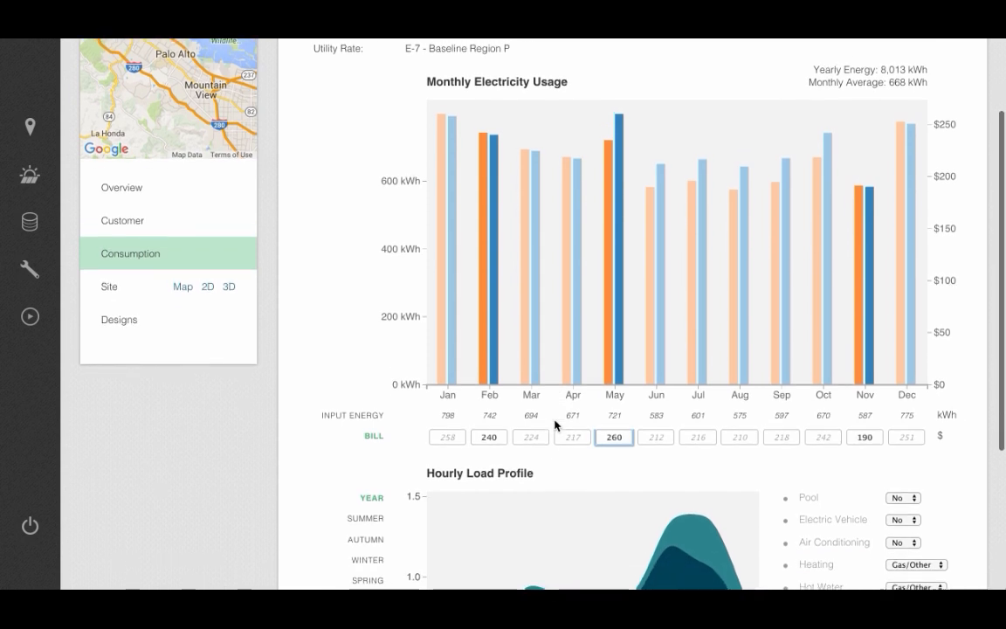
{"action": "scroll", "coordinate": [554, 426], "scroll_direction": "down", "scroll_amount": 3}
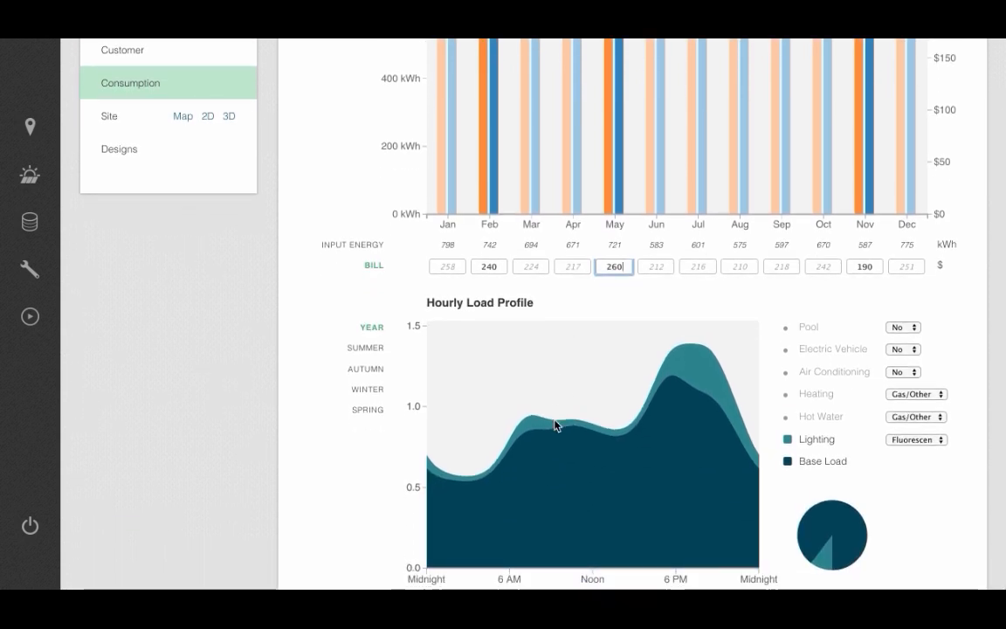
{"action": "scroll", "coordinate": [555, 425], "scroll_direction": "down", "scroll_amount": 1}
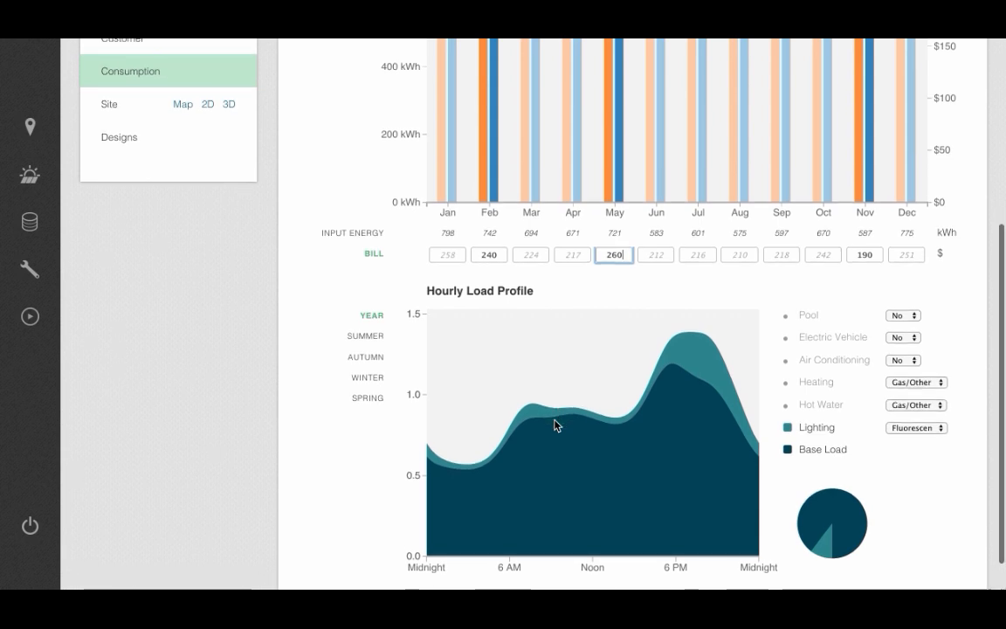
{"action": "left_click", "coordinate": [899, 337]}
{"action": "left_click", "coordinate": [903, 327]}
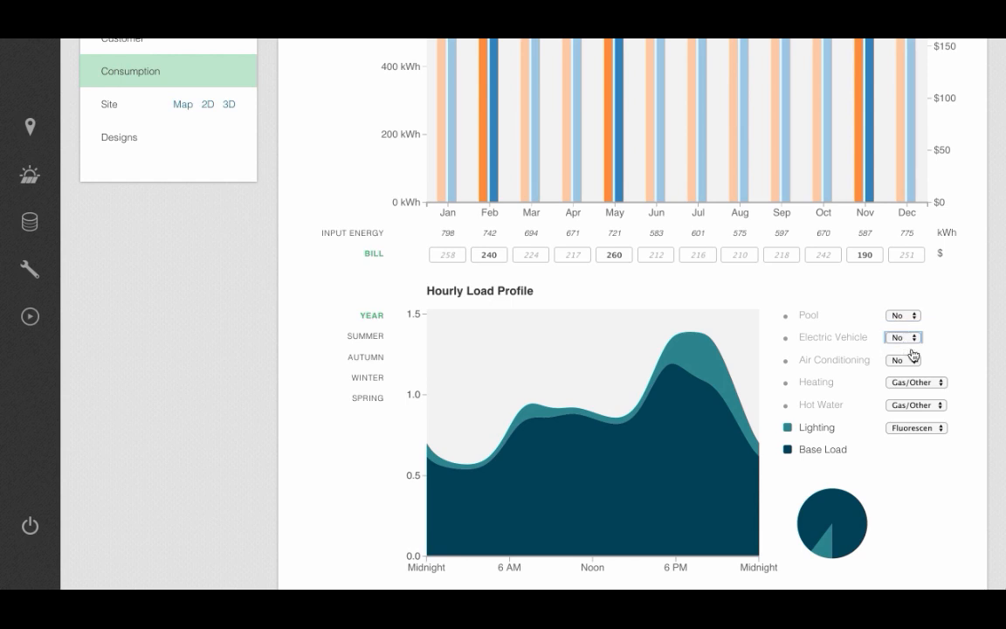
Step: Configure the electric vehicle usage as a 2014 Tesla Model S (60 kWh) driven 10 miles per day
{"action": "left_click", "coordinate": [909, 351]}
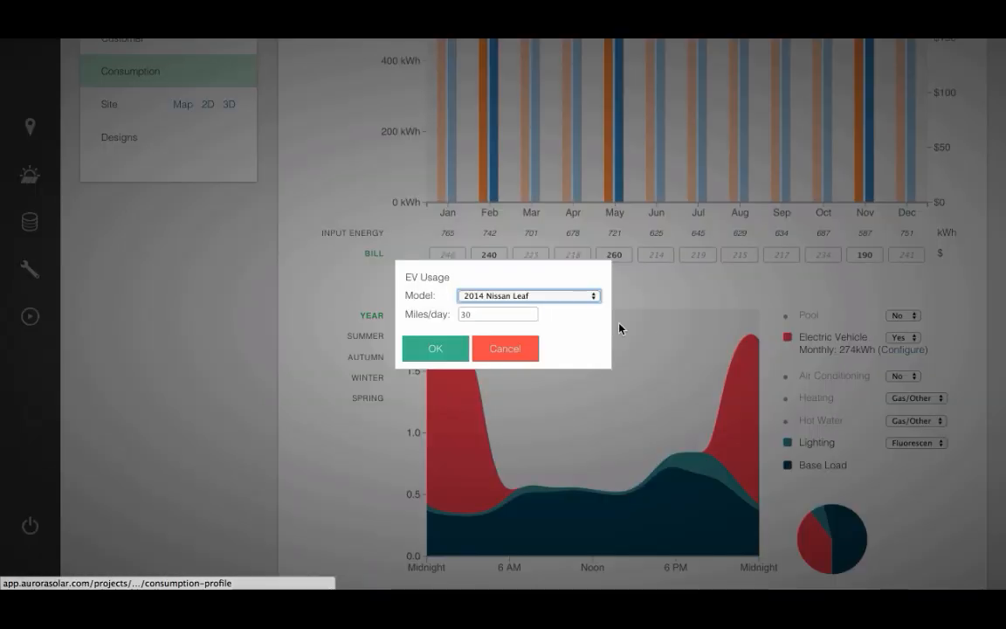
{"action": "left_click", "coordinate": [550, 297]}
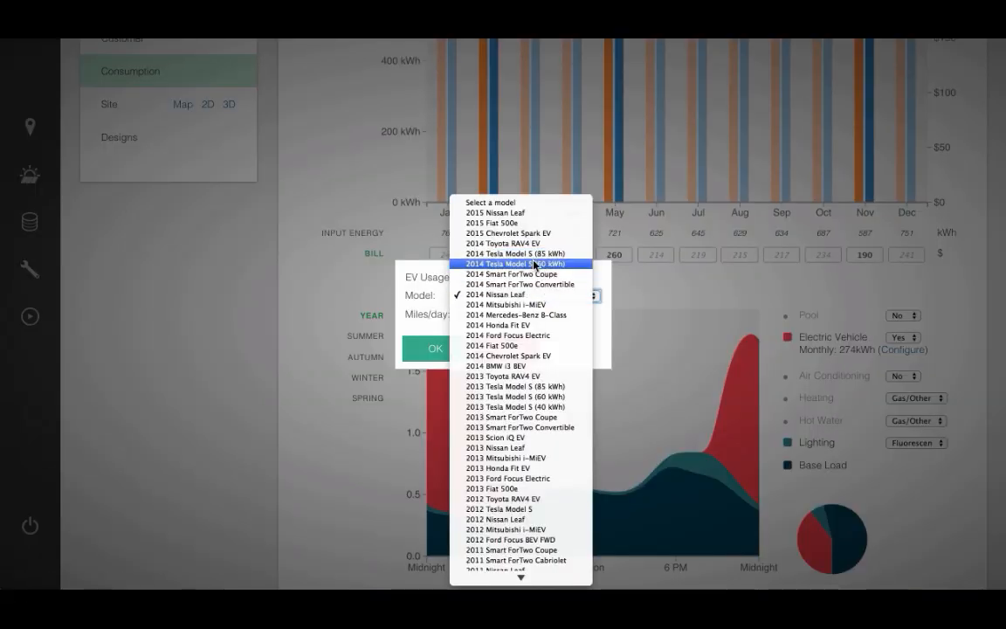
{"action": "left_click", "coordinate": [532, 262]}
{"action": "left_click", "coordinate": [475, 316]}
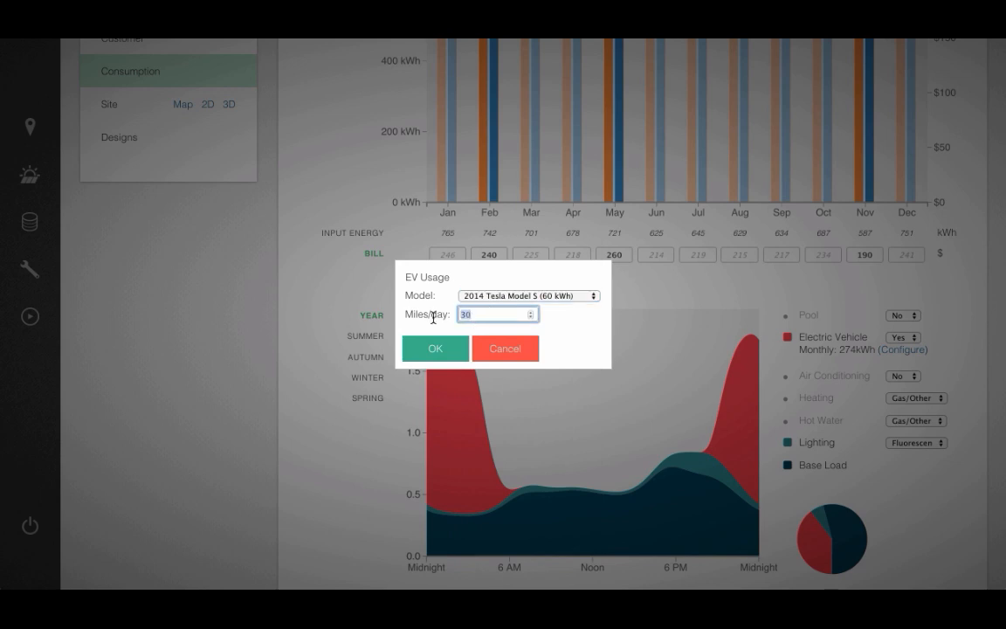
{"action": "key", "text": "BackSpace"}
{"action": "key", "text": "BackSpace"}
{"action": "type", "text": "10"}
{"action": "left_click", "coordinate": [431, 350]}
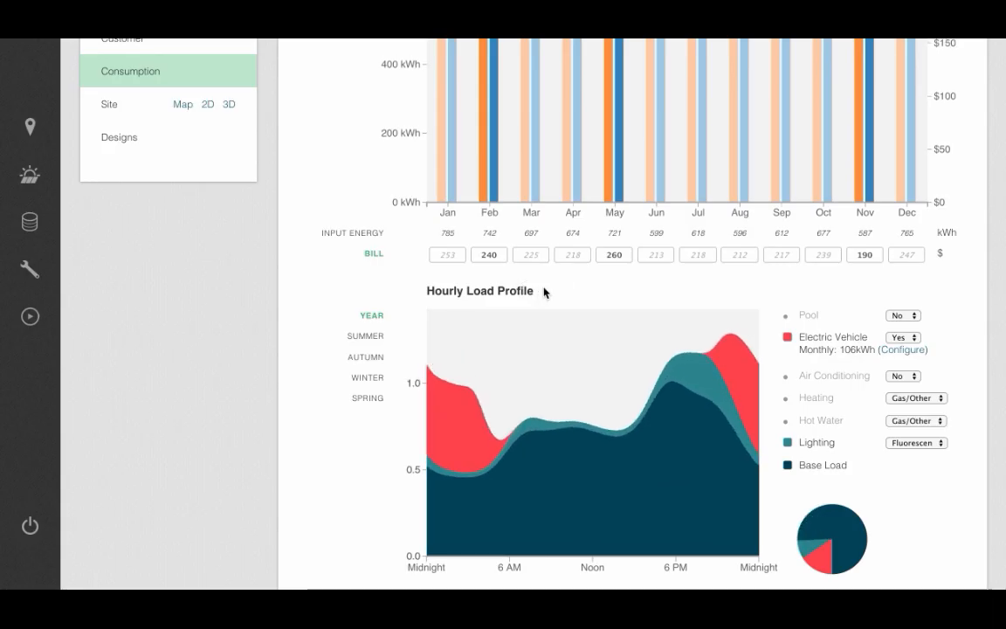
Step: Set the load profile's lighting to Incandescent and its heating to Heat Pump
{"action": "scroll", "coordinate": [534, 290], "scroll_direction": "up", "scroll_amount": 5}
{"action": "scroll", "coordinate": [607, 282], "scroll_direction": "down", "scroll_amount": 6}
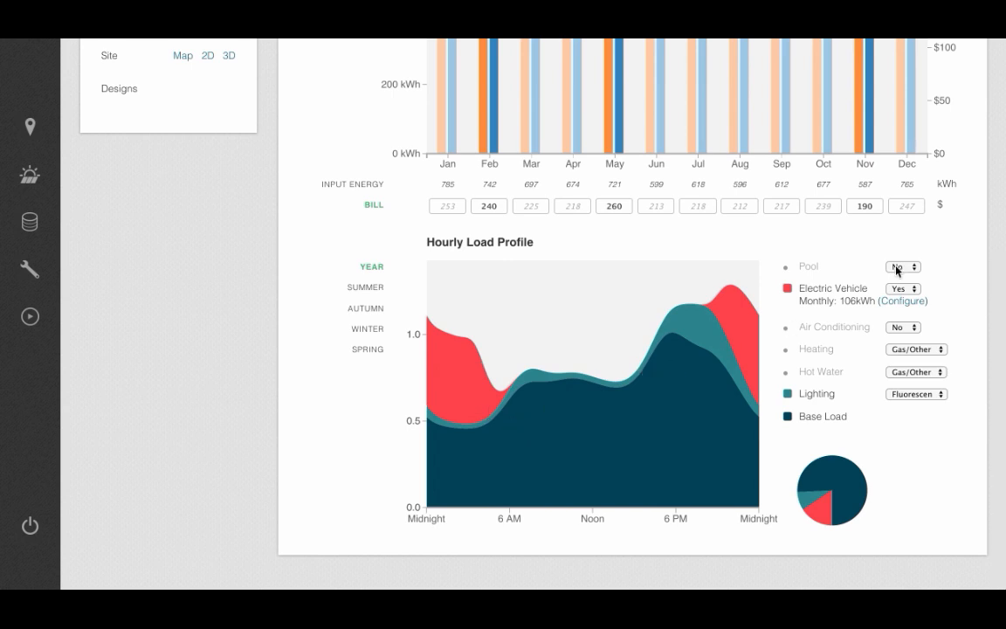
{"action": "left_click", "coordinate": [913, 393]}
{"action": "left_click", "coordinate": [913, 382]}
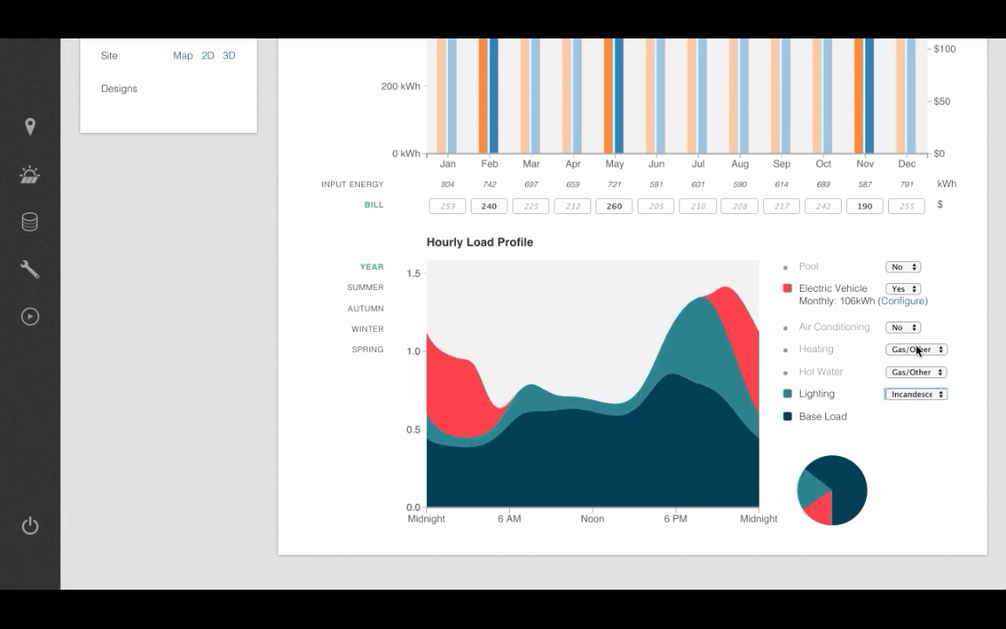
{"action": "left_click", "coordinate": [918, 350]}
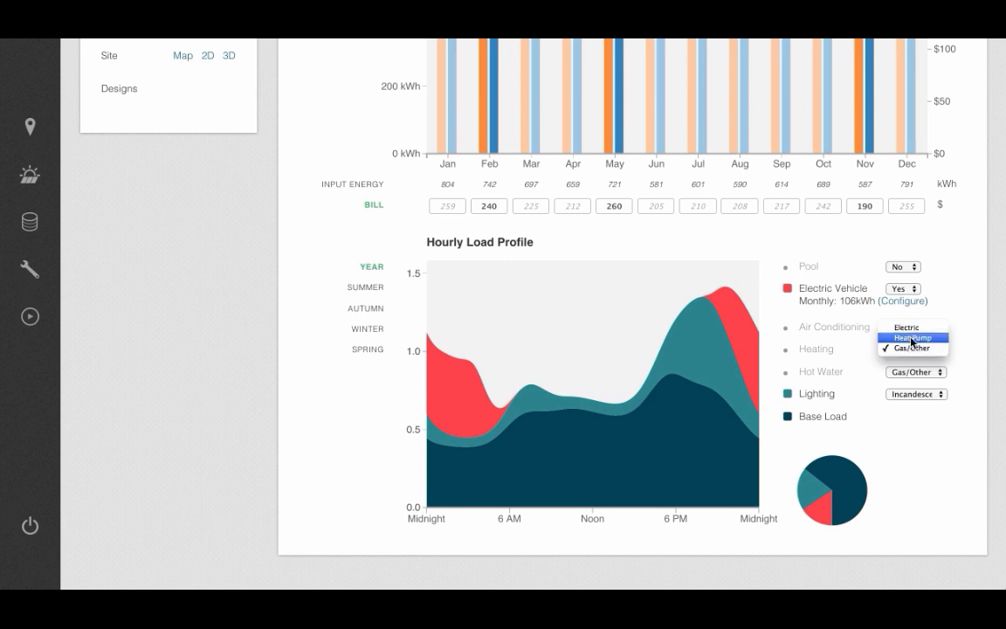
{"action": "left_click", "coordinate": [911, 338]}
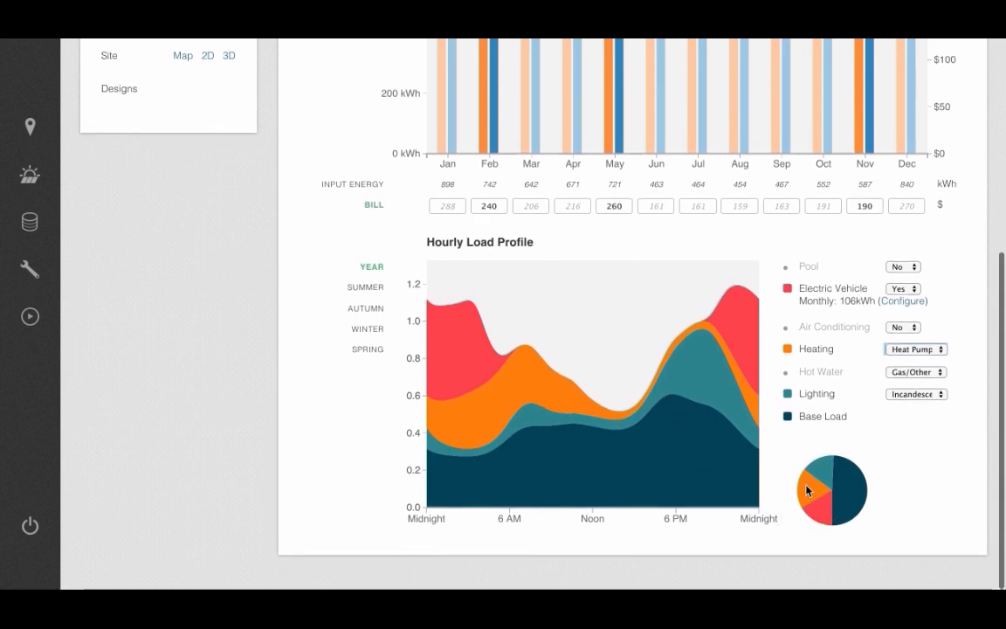
Step: Review the hourly load profile for summer, autumn, winter and spring, return it to the full year, and check the monthly usage chart
{"action": "mouse_move", "coordinate": [799, 495]}
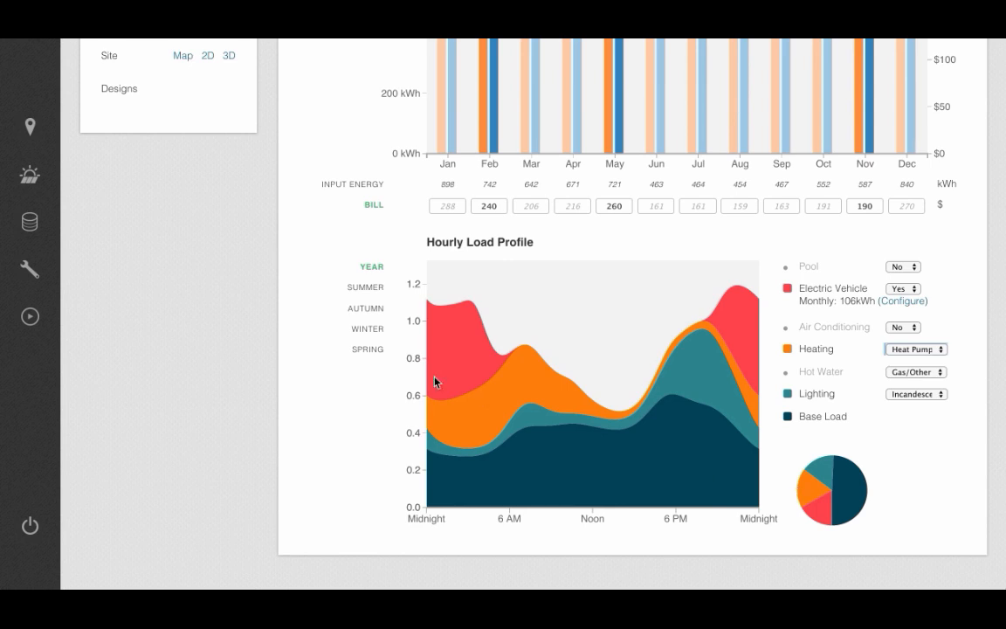
{"action": "left_click", "coordinate": [372, 291]}
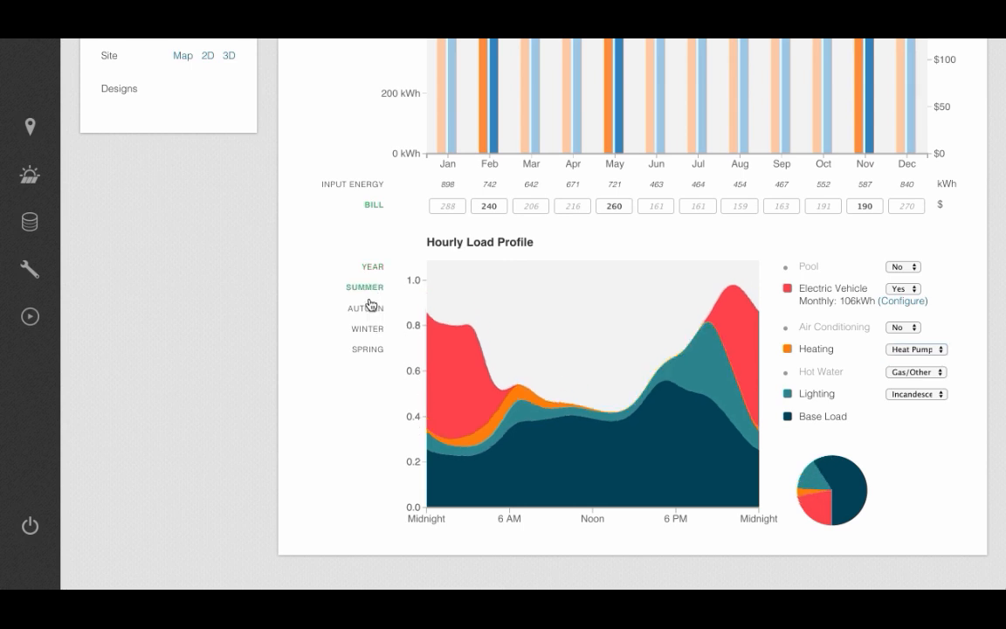
{"action": "left_click", "coordinate": [371, 310]}
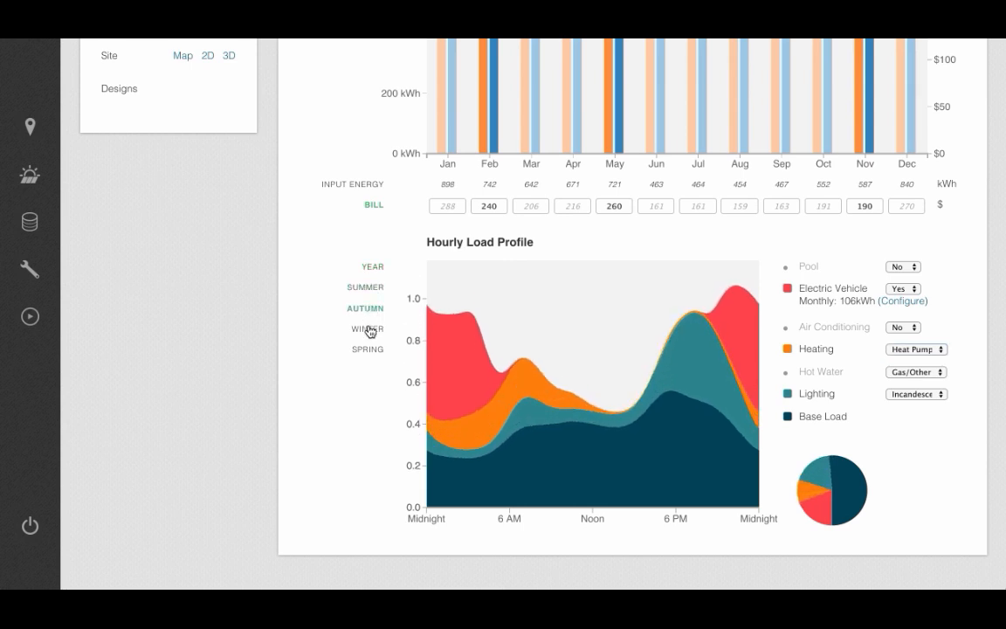
{"action": "left_click", "coordinate": [369, 331]}
{"action": "left_click", "coordinate": [370, 351]}
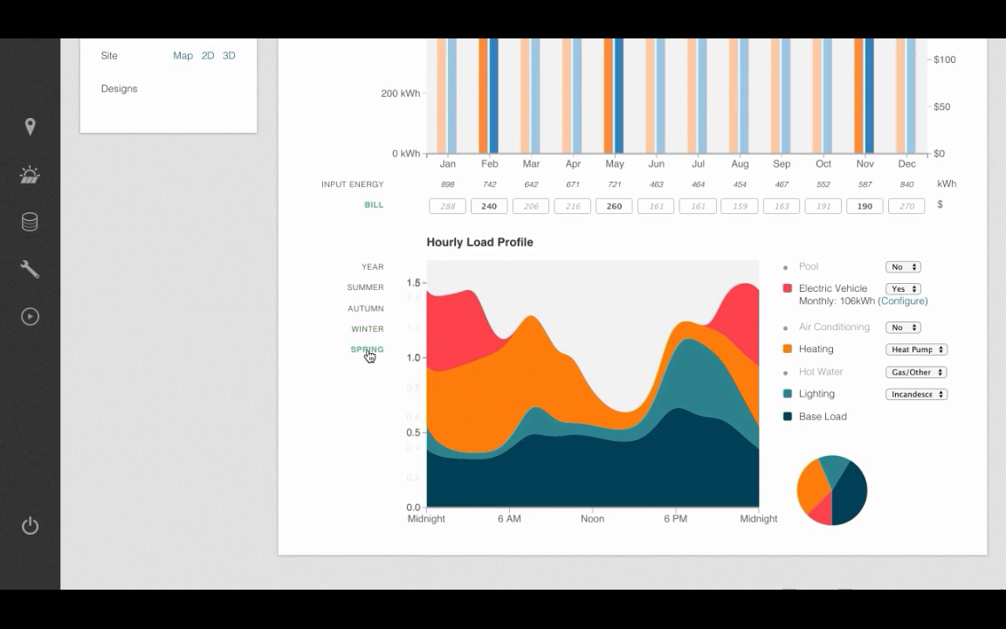
{"action": "left_click", "coordinate": [378, 269]}
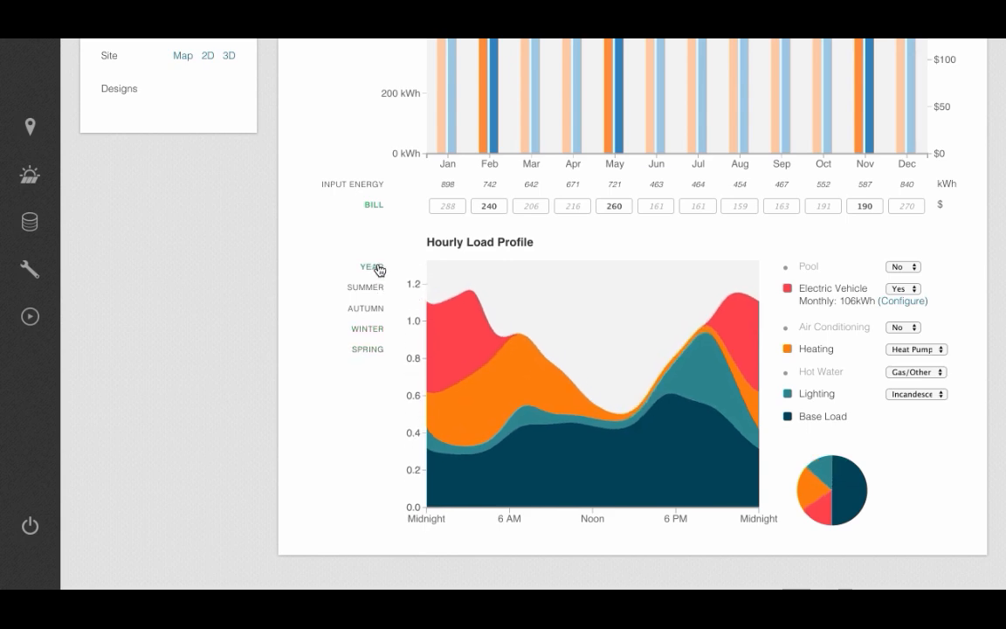
{"action": "scroll", "coordinate": [351, 109], "scroll_direction": "up", "scroll_amount": 5}
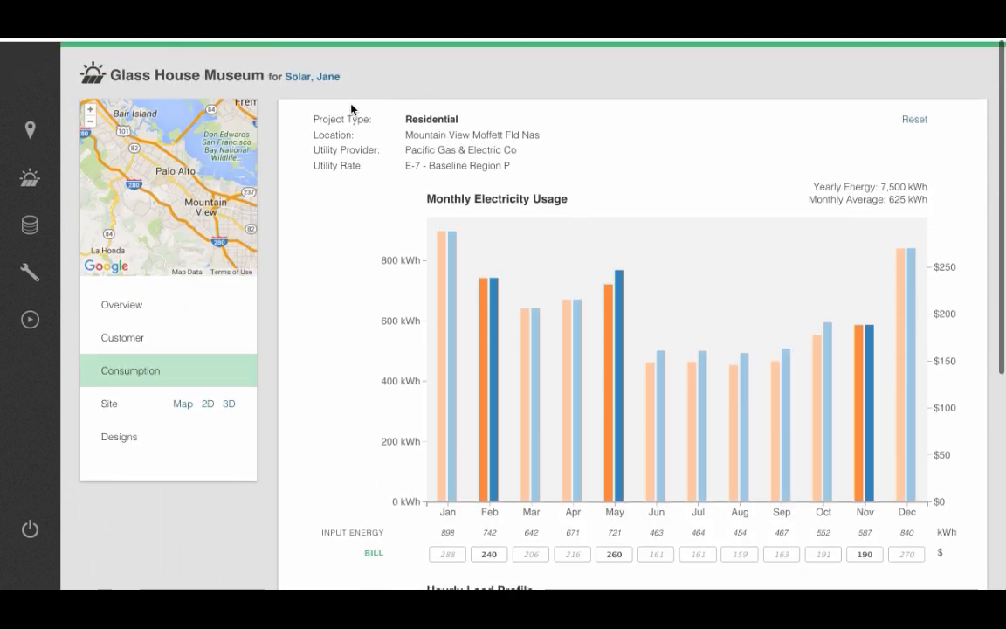